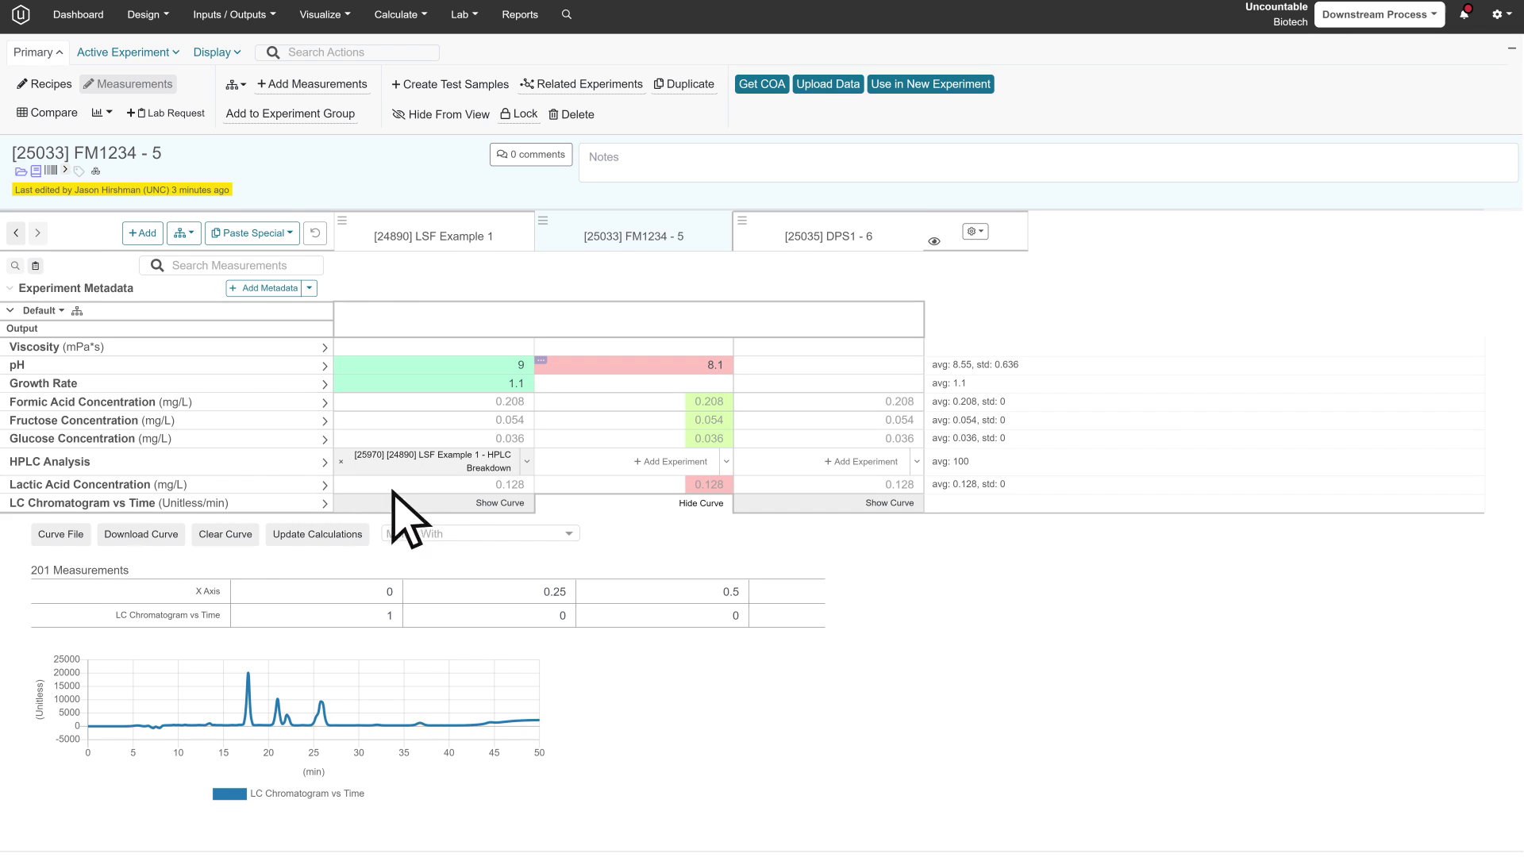
- Expand the HPLC Analysis details for the Media Performance Test experiment
{"action": "left_click", "coordinate": [529, 479]}
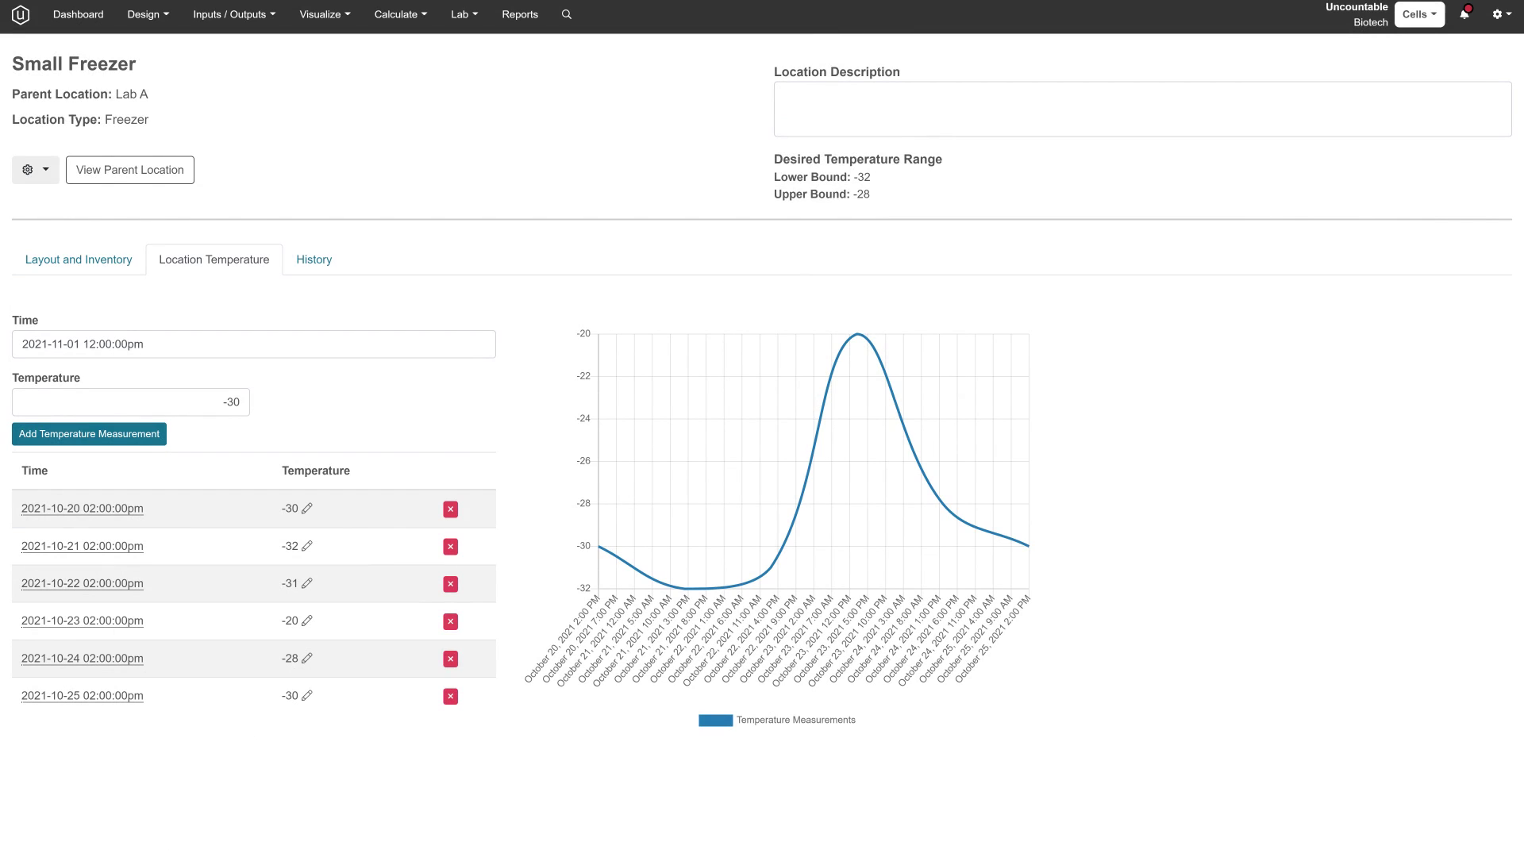
{"action": "left_click", "coordinate": [314, 262]}
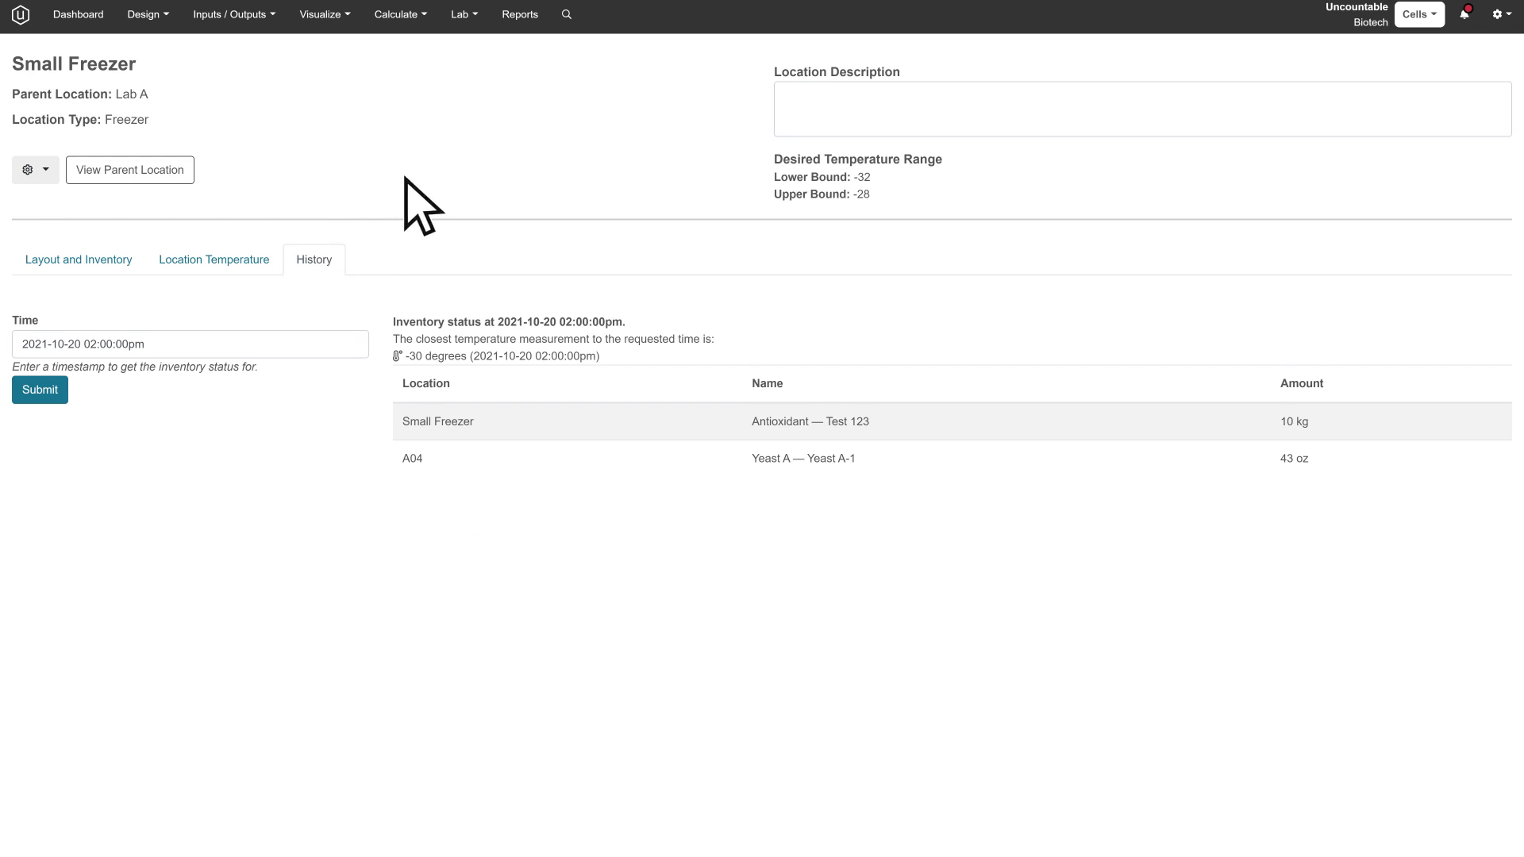